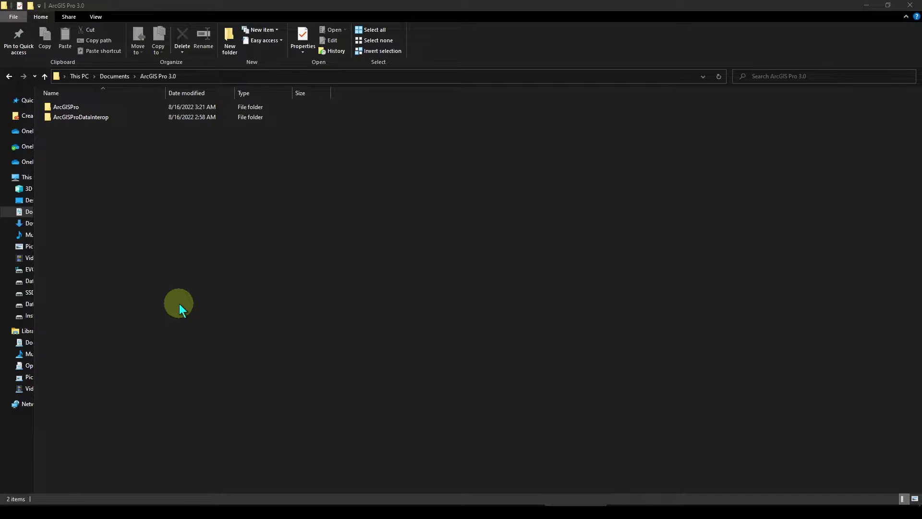
Look through the ArcGISPro and ArcGISProDataInterop installer folders inside the ArcGIS Pro 3.0 folder
double_click(84, 108)
left_click(152, 78)
double_click(91, 118)
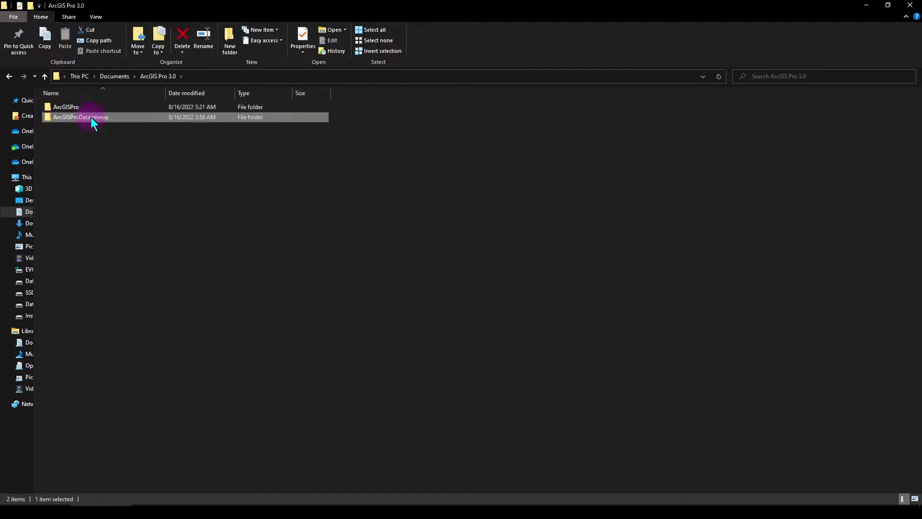
double_click(123, 119)
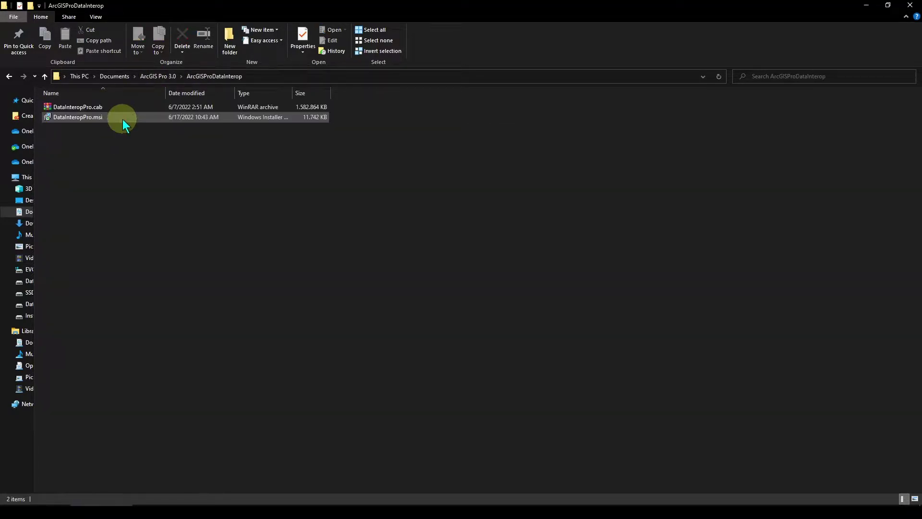
left_click(156, 78)
double_click(81, 108)
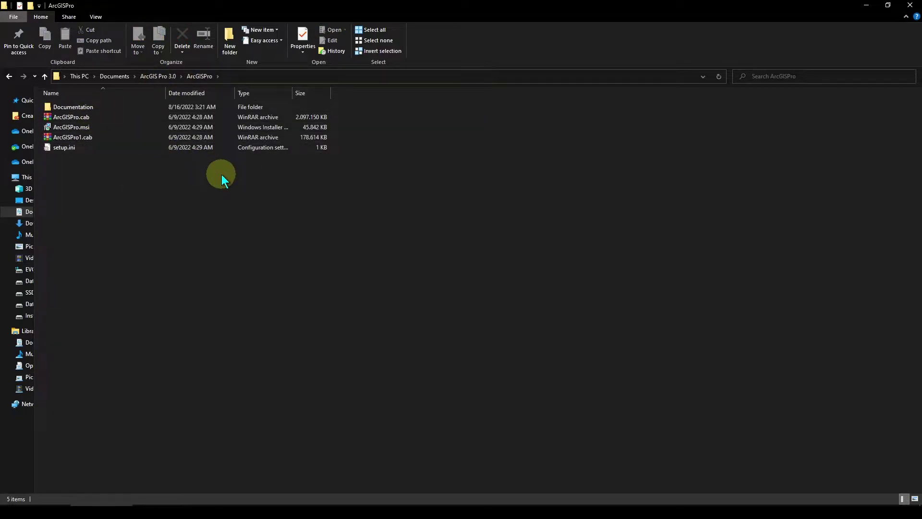
Switch to Chrome and open the ArcGIS Pro professionals trial sign-up form from Esri's 21-day free trial page
left_click(452, 512)
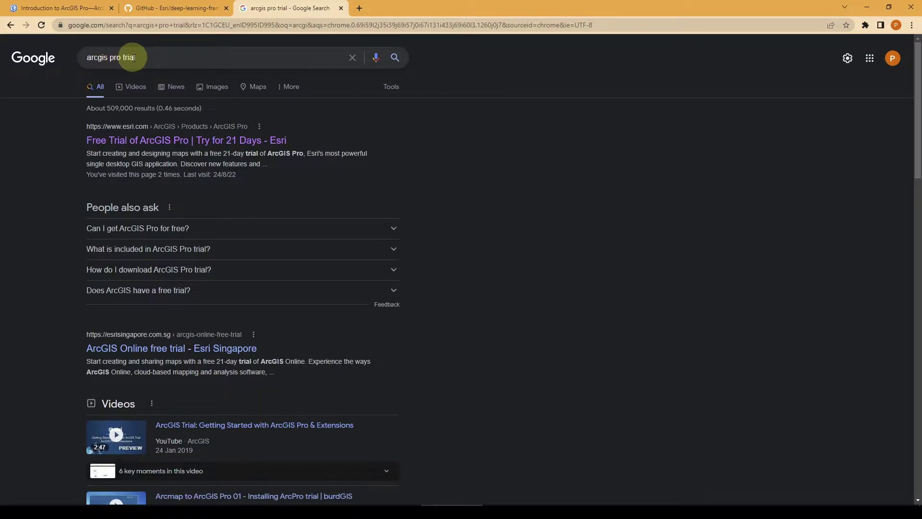
left_click(108, 144)
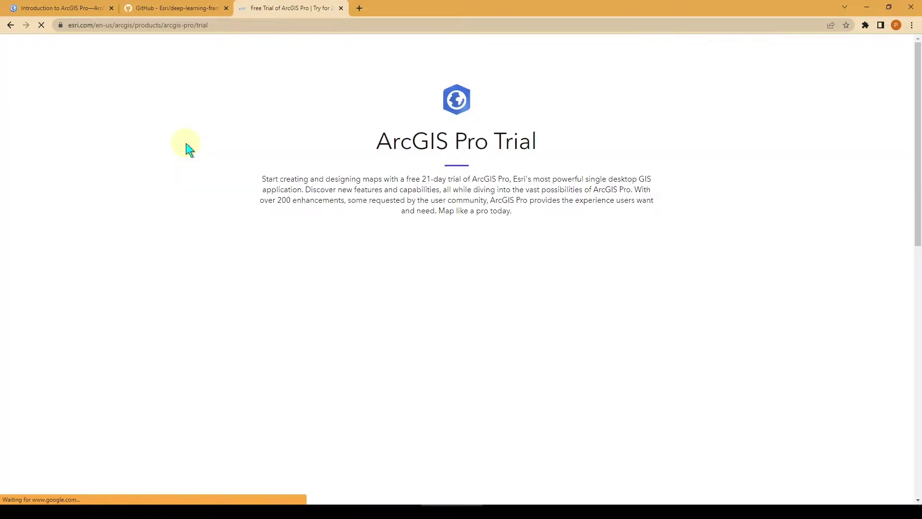
mouse_move(262, 208)
left_mouse_down()
mouse_move(650, 210)
mouse_move(647, 243)
mouse_move(512, 241)
left_mouse_up()
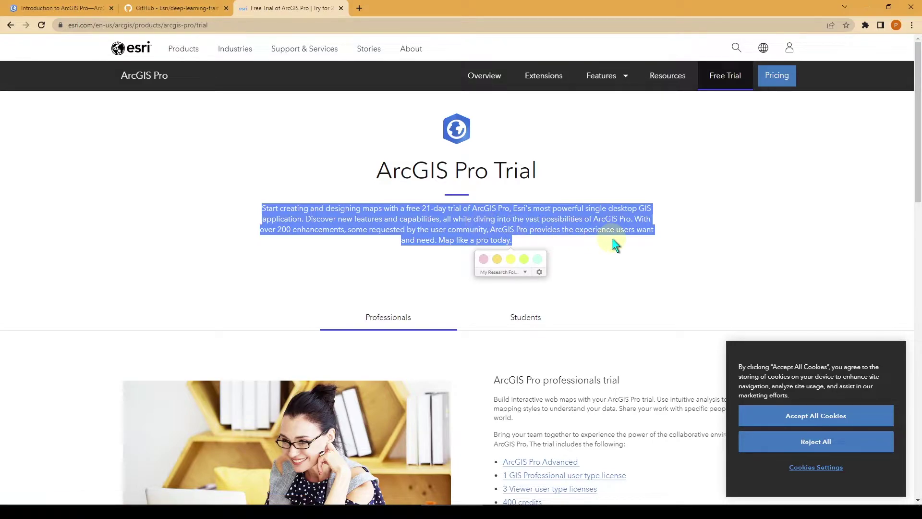
scroll(614, 246, "down", 5)
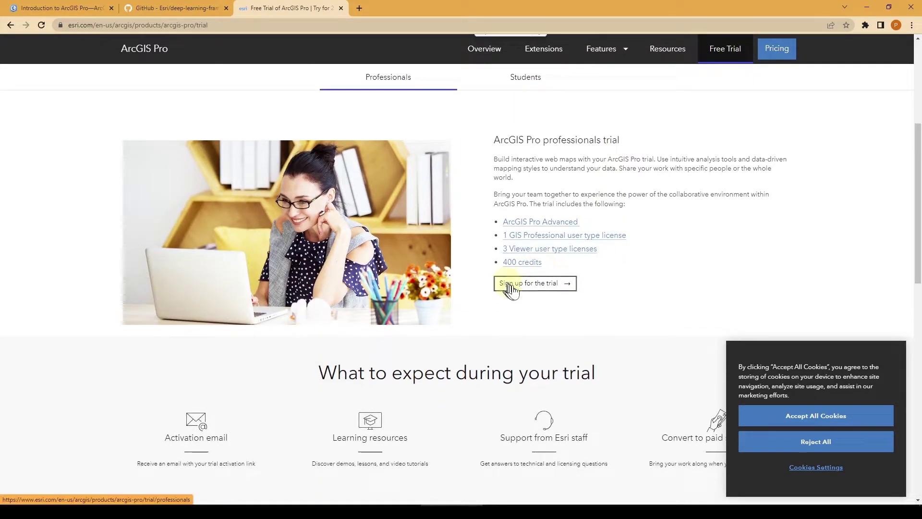
left_click(541, 287)
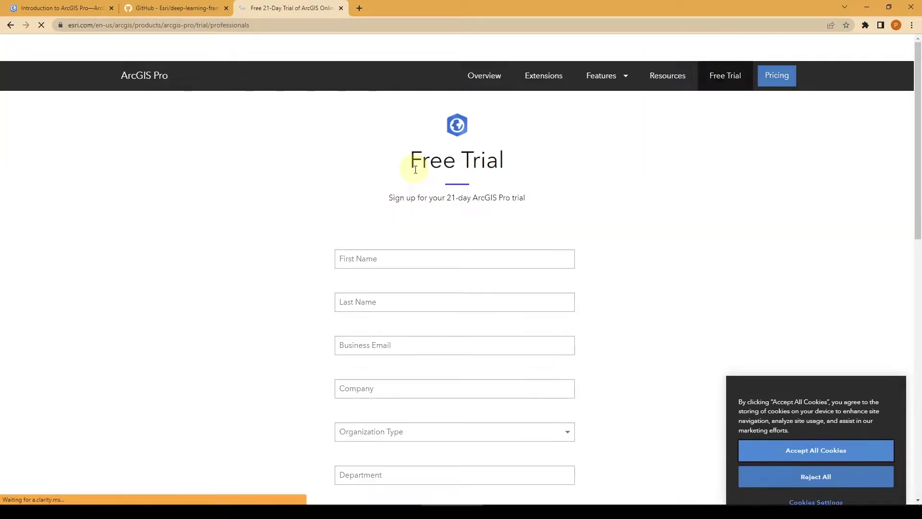
Submit the trial form with the applicant's contact details, IT GIS as department and job title, country Indonesia, and the required authorization accepted
scroll(414, 178, "down", 2)
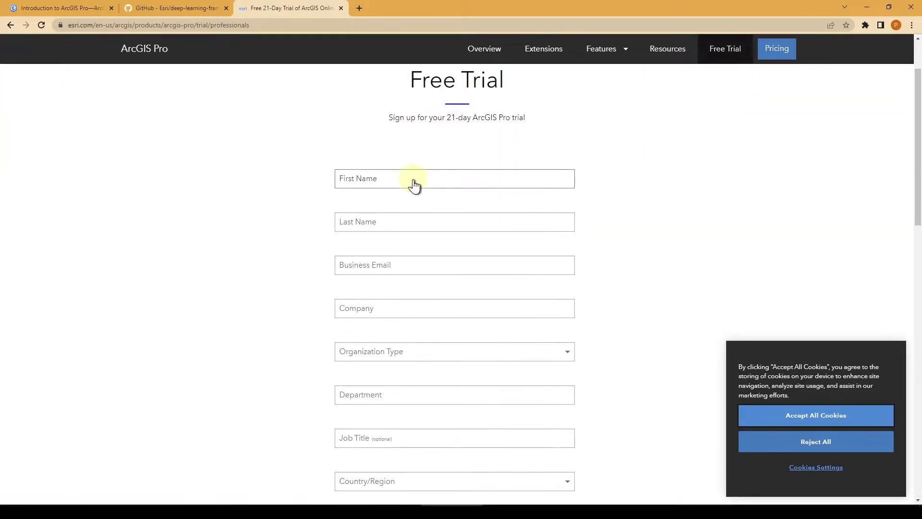
left_click(410, 181)
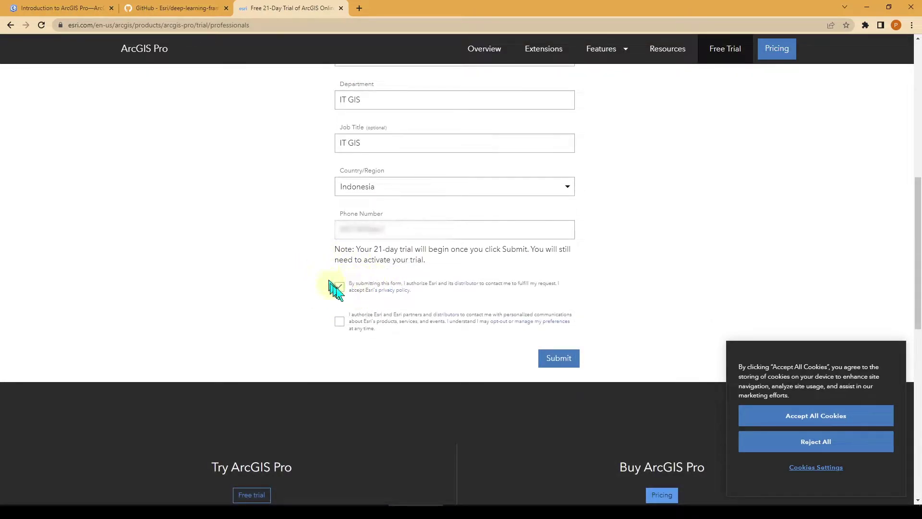
left_click(556, 365)
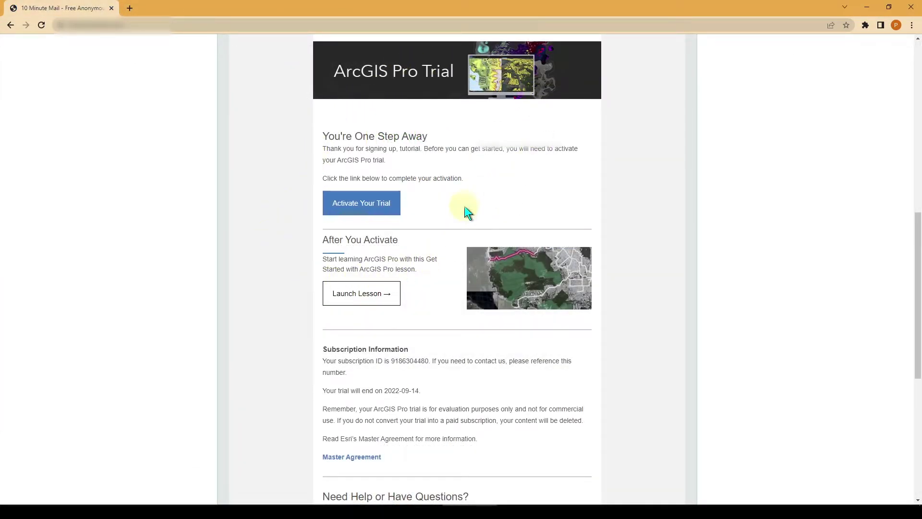
Activate the trial from the e-mail with a new username, password, a Favorite restaurant security answer and accepted terms and privacy policy
left_click(366, 205)
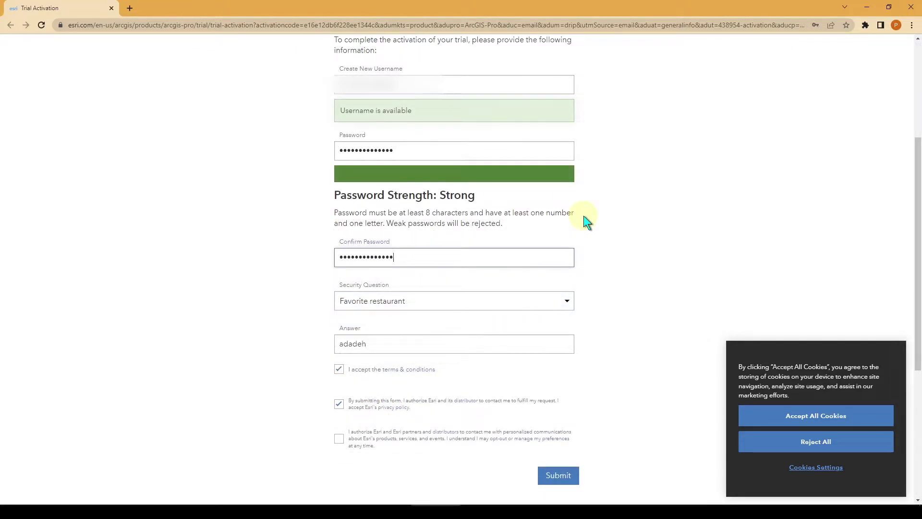
scroll(584, 241, "down", 1)
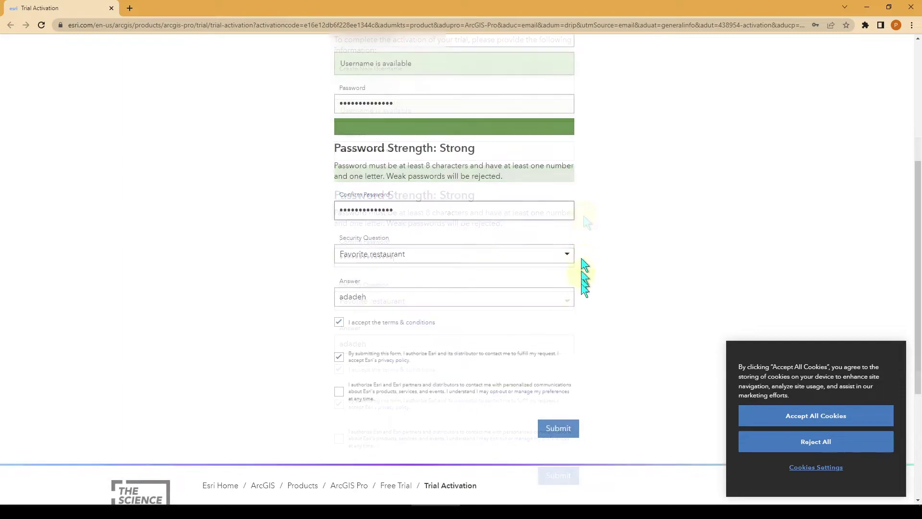
left_click(564, 428)
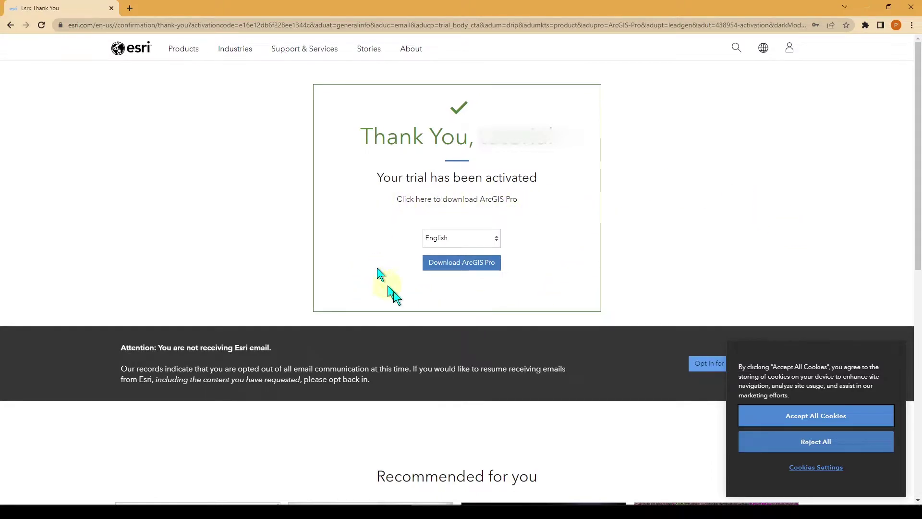
Download ArcGIS Pro in English, and open the ArcGISPro installer folder inside ArcGIS Pro 3.0
left_click(467, 269)
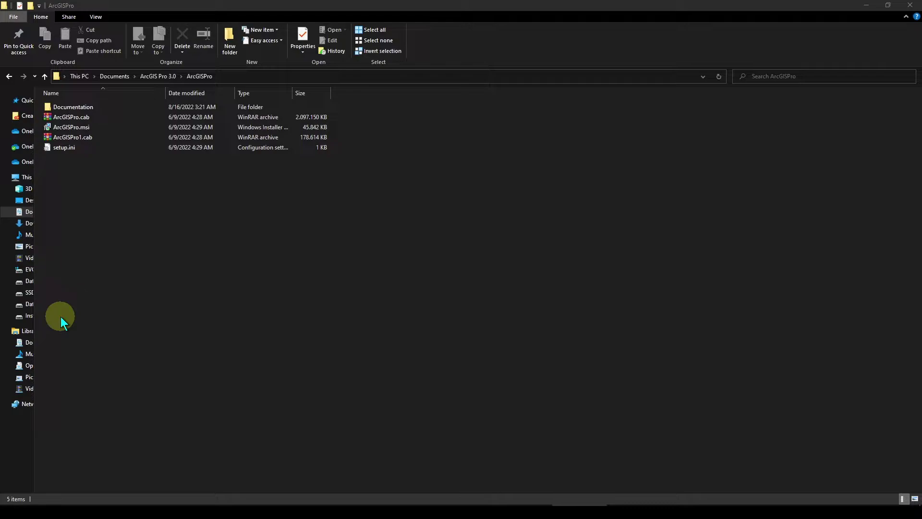
left_click(159, 77)
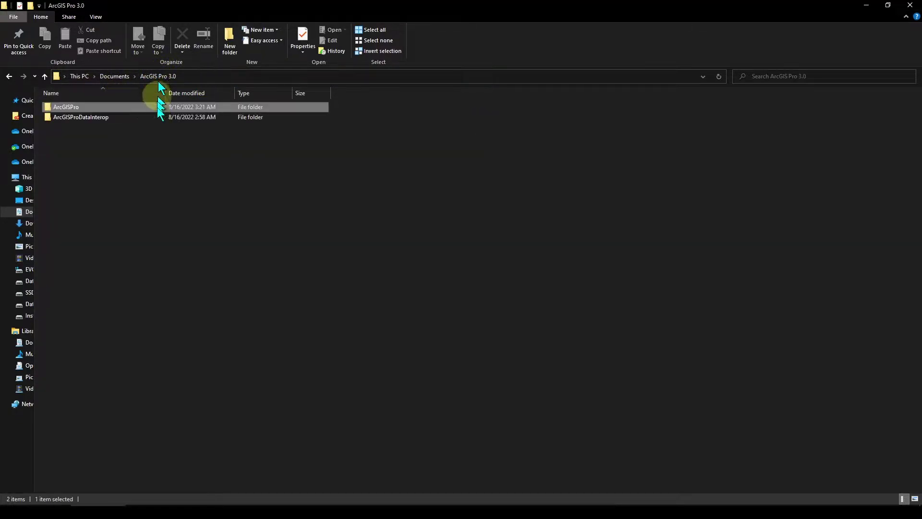
double_click(92, 108)
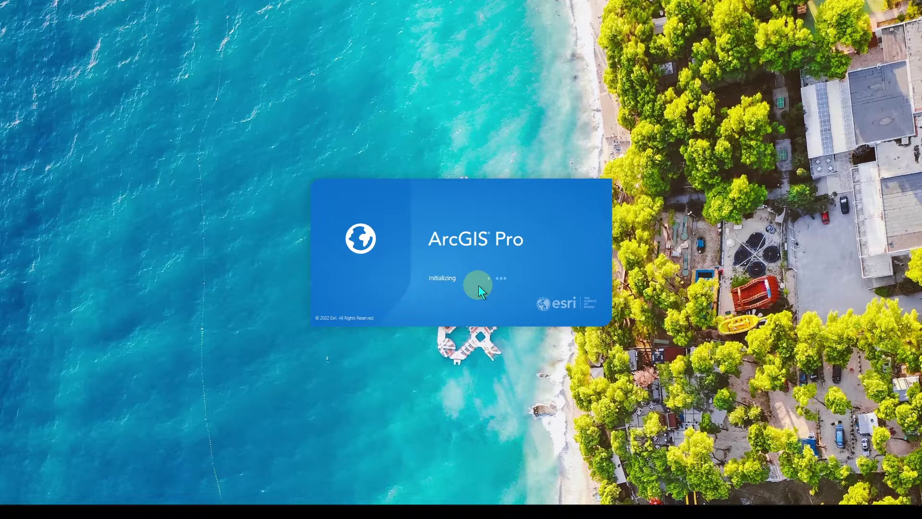
Sign in to ArcGIS Pro with the ArcGIS login in the browser and allow the site to open ArcGIS Pro
left_click_drag(447, 242, 615, 148)
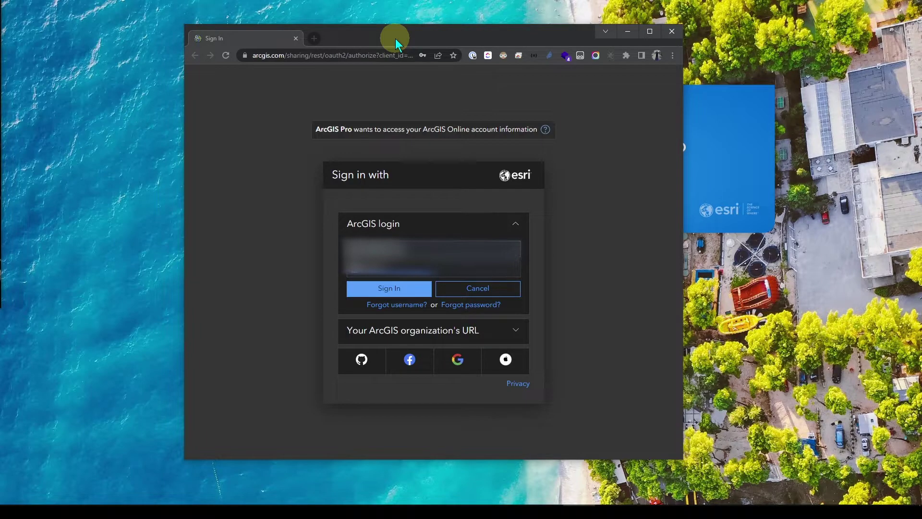
left_click(401, 297)
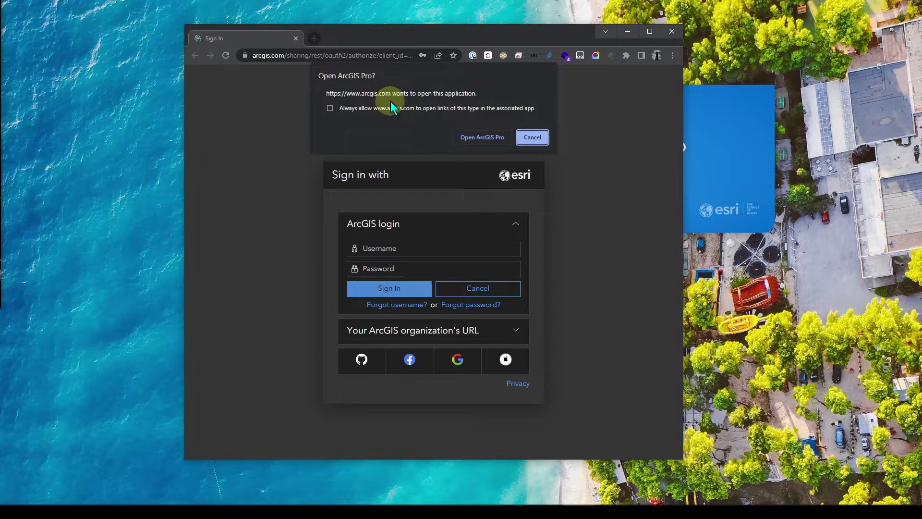
left_click(484, 140)
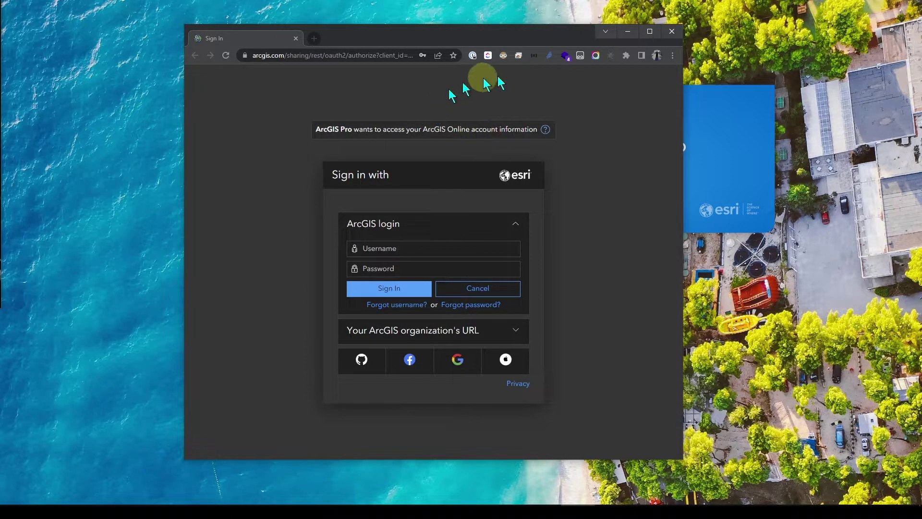
left_click(630, 34)
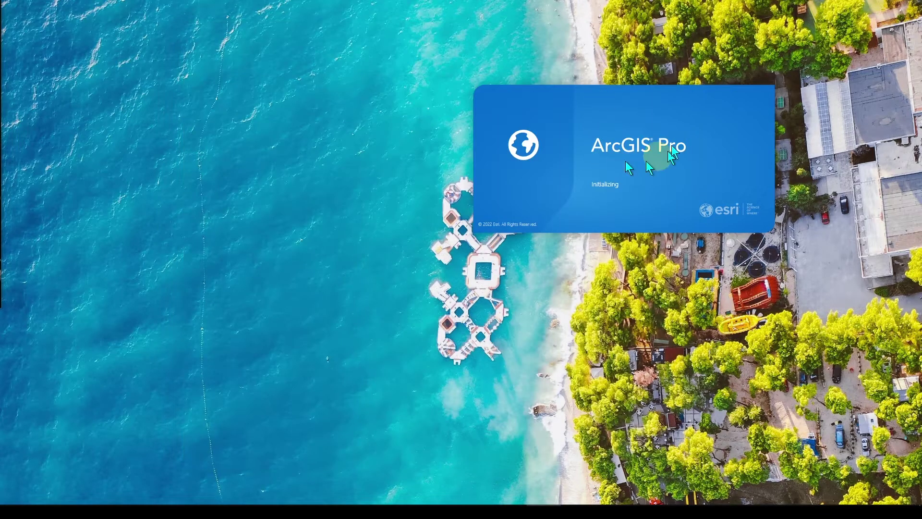
left_click_drag(566, 160, 399, 247)
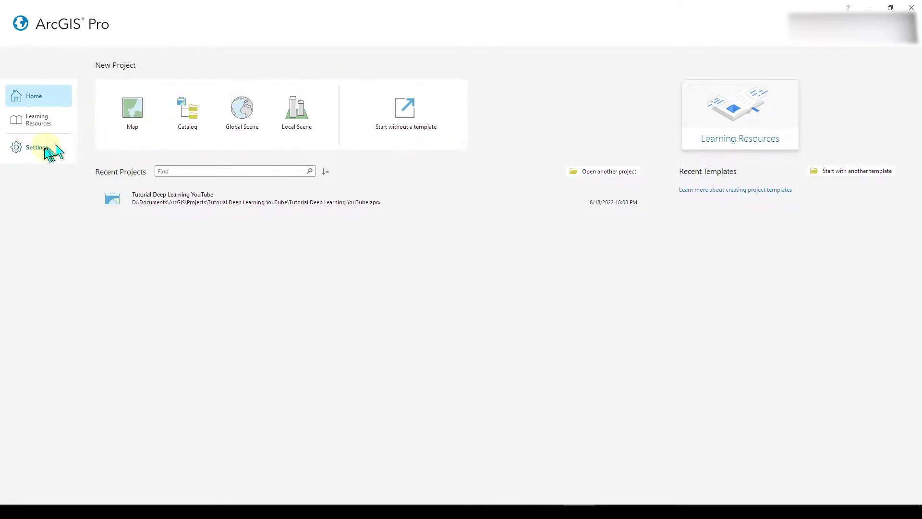
Open the Package Manager in ArcGIS Pro's settings and examine the packages installed in the arcgispro-py3 environment
left_click(30, 152)
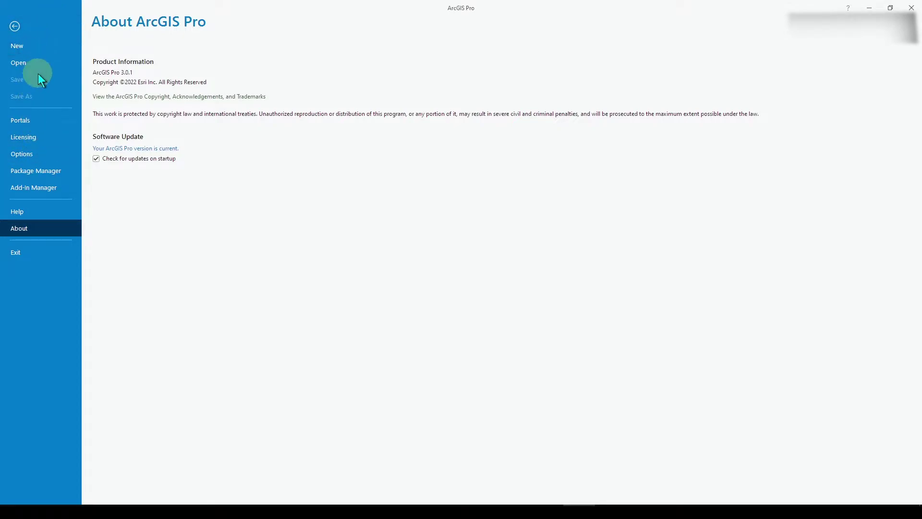
left_click(43, 171)
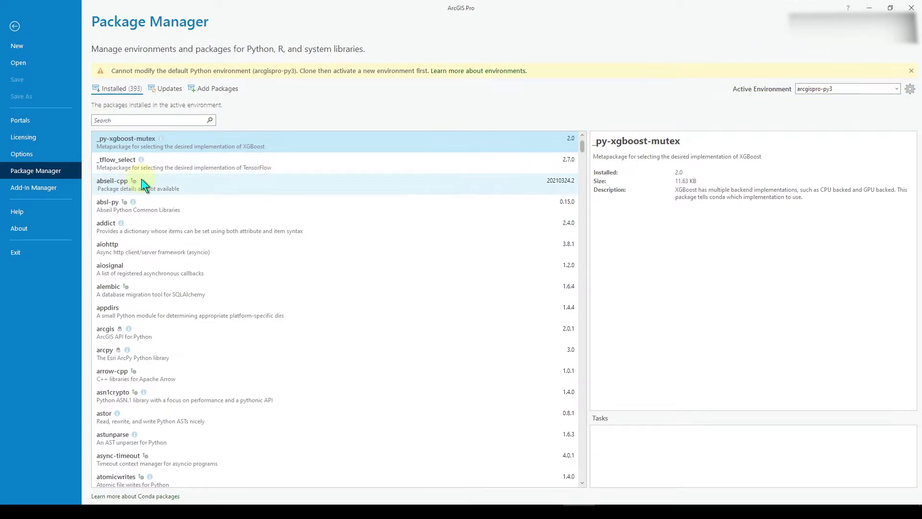
scroll(146, 201, "down", 10)
scroll(151, 225, "down", 20)
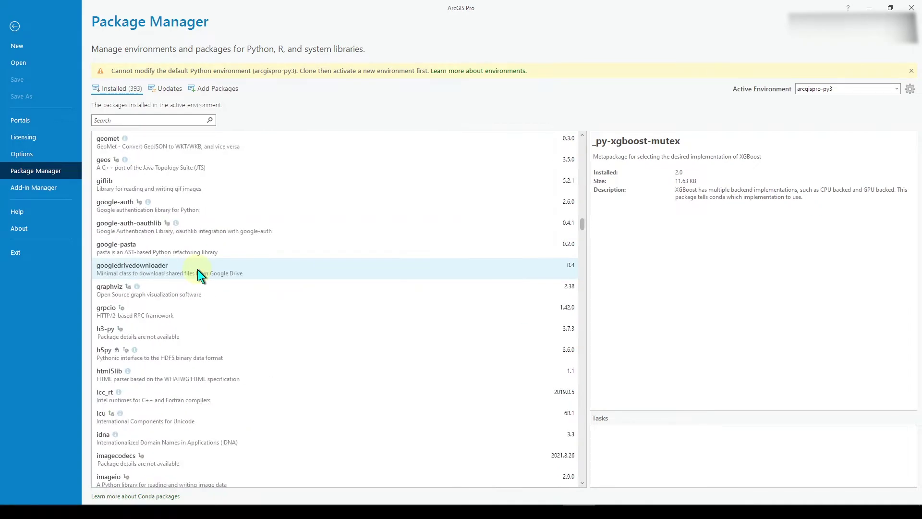
scroll(198, 269, "down", 8)
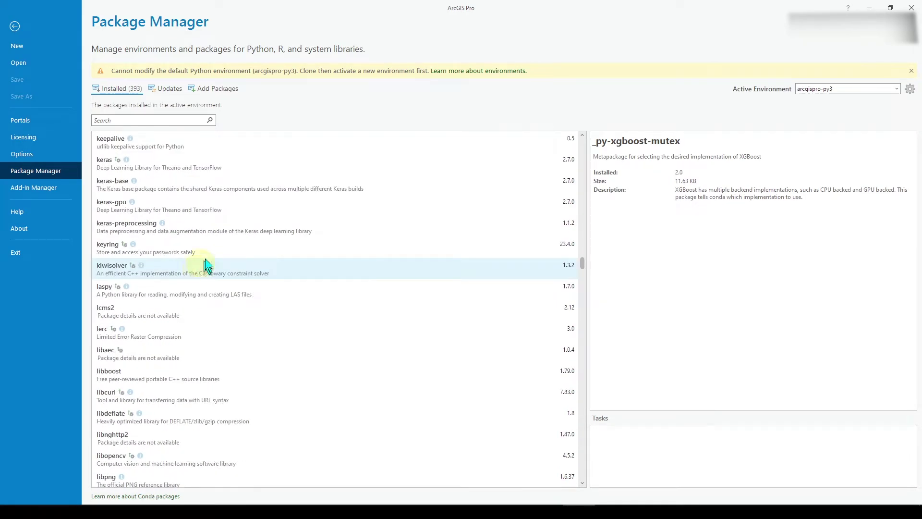
scroll(230, 276, "up", 10)
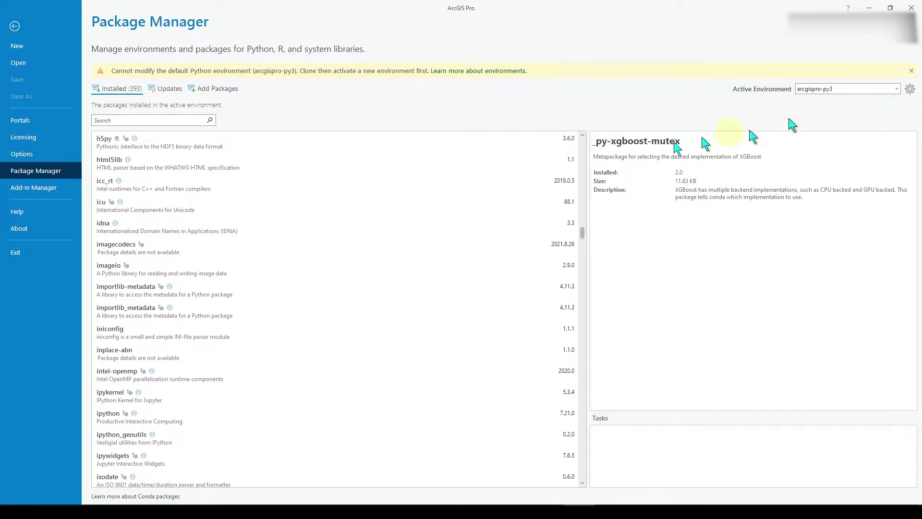
scroll(214, 226, "down", 10)
scroll(218, 221, "down", 3)
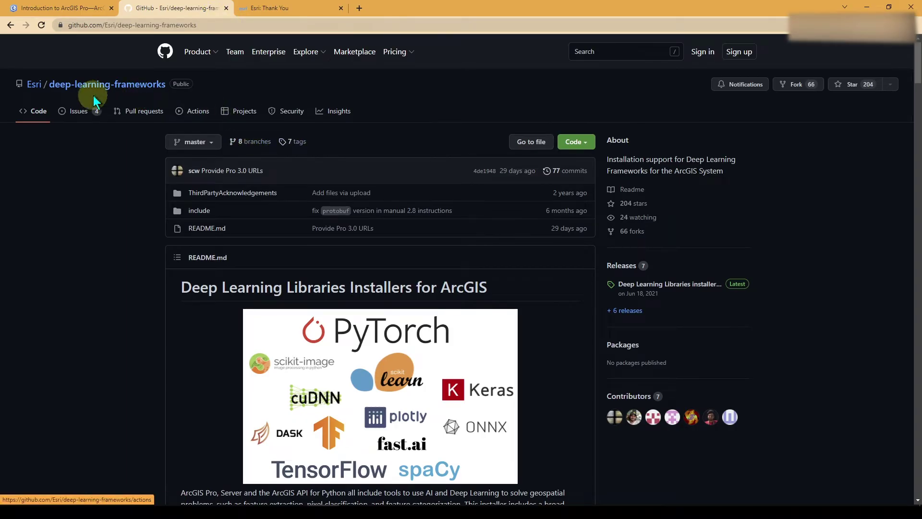
In Chrome, open Esri's Deep Learning Libraries Installers for ArcGIS repository from the Google results for "deep learning framework arcgis github"
left_click(11, 25)
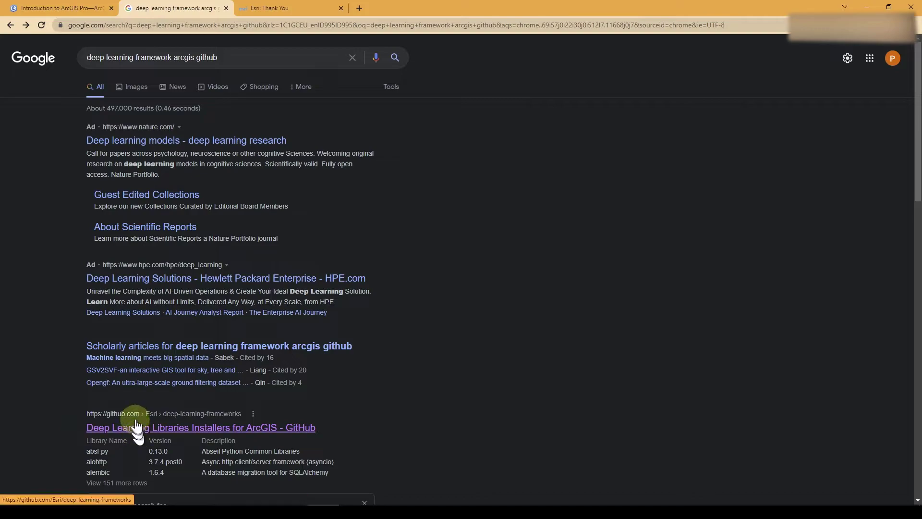
scroll(137, 429, "down", 2)
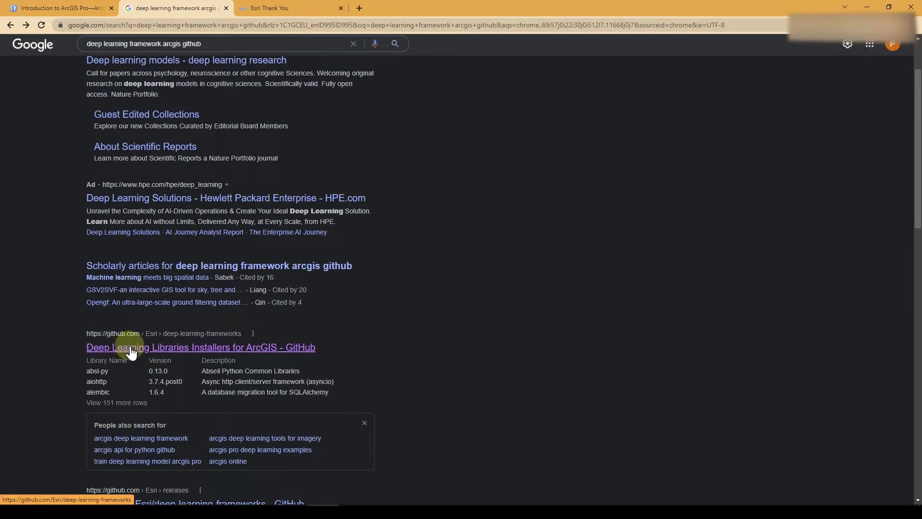
left_click(156, 357)
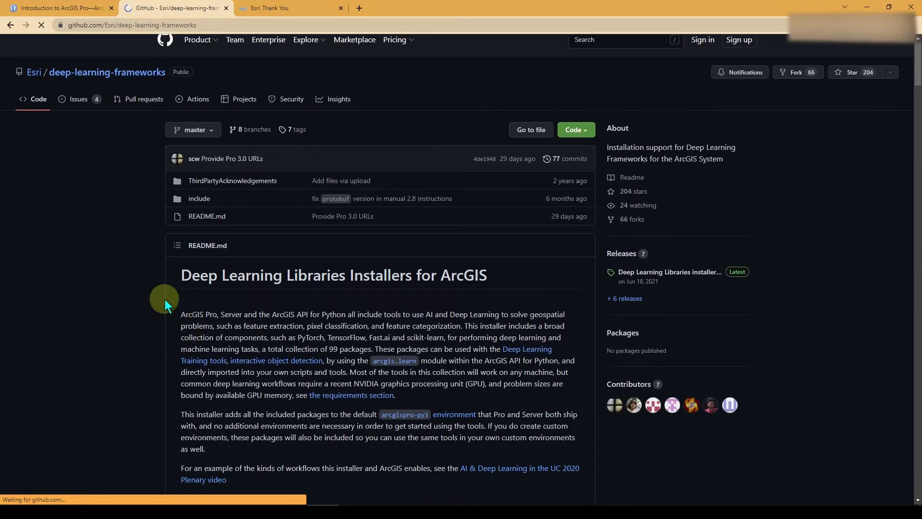
Examine the README's Download section, including the installers listed under Downloads for Previous Releases
scroll(184, 203, "down", 3)
scroll(176, 223, "down", 5)
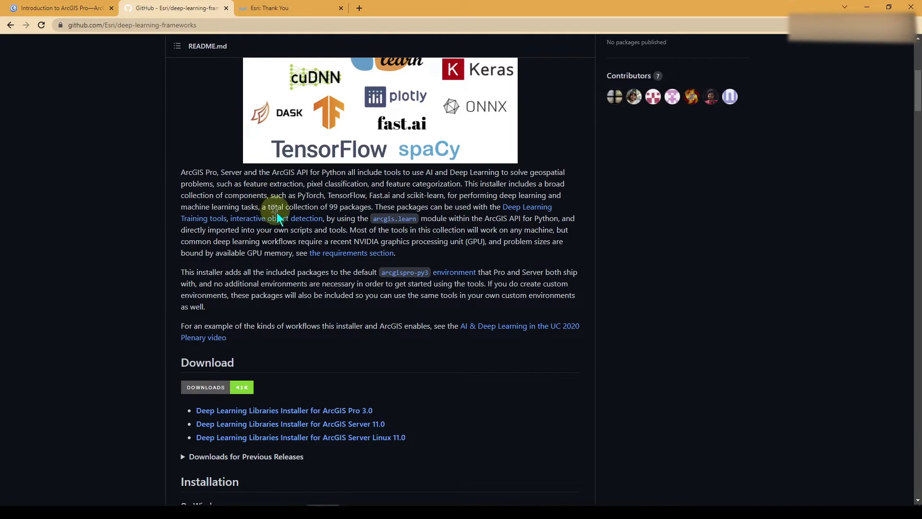
scroll(283, 252, "down", 2)
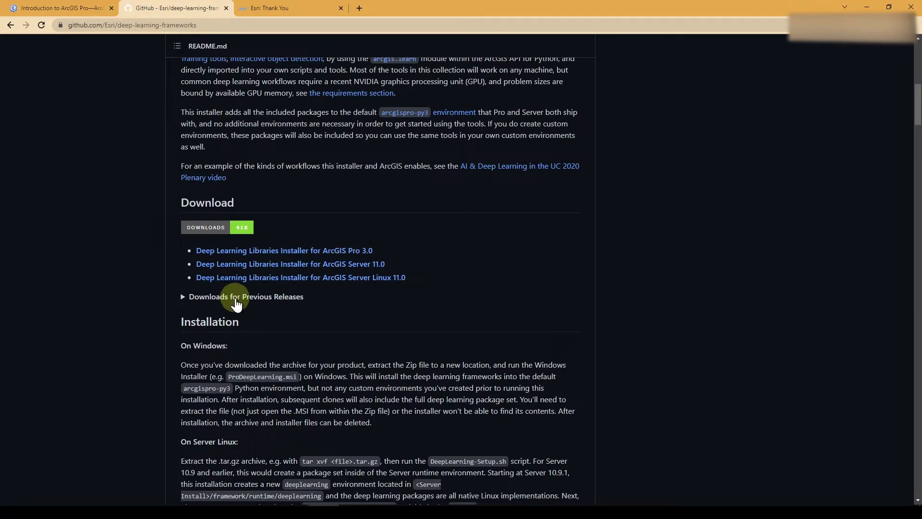
left_click(234, 302)
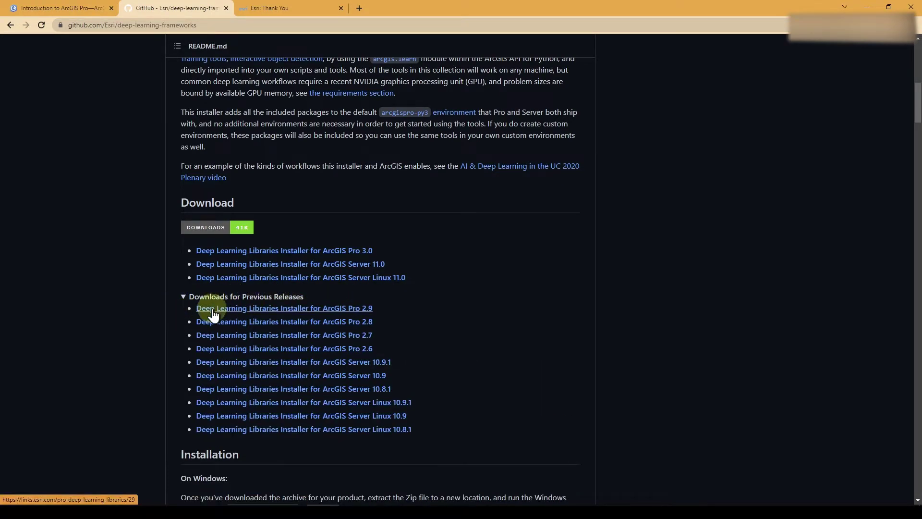
left_click(204, 298)
left_click(238, 299)
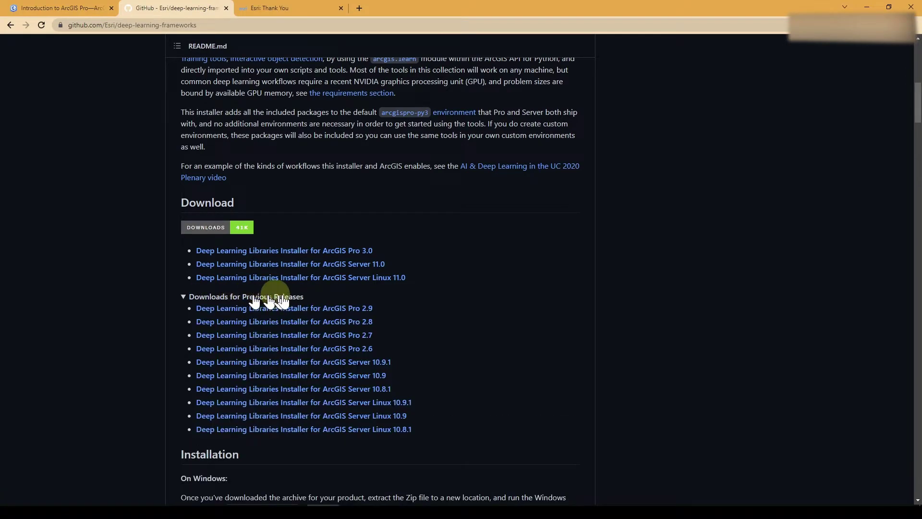
Compare the listed Deep Learning Libraries installers with the ArcGIS Pro version given on the Introduction to ArcGIS Pro page
scroll(418, 279, "down", 2)
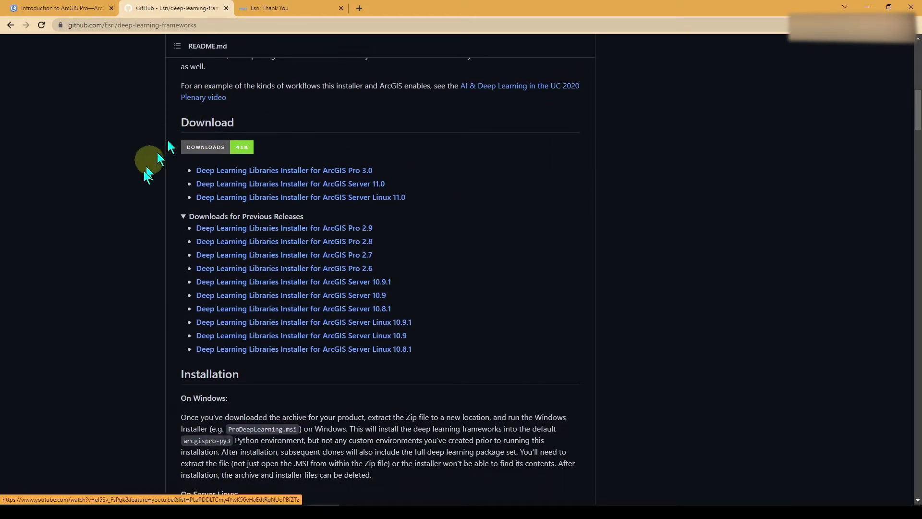
left_click(72, 8)
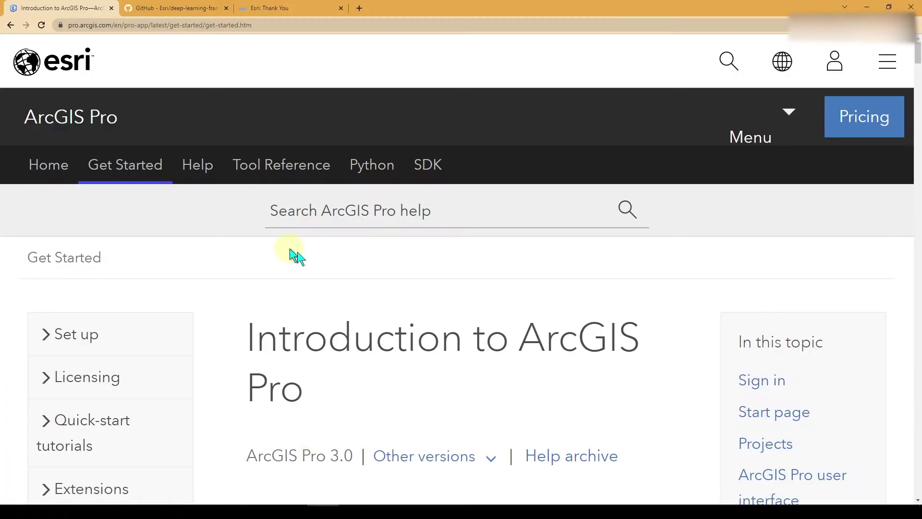
left_click(201, 8)
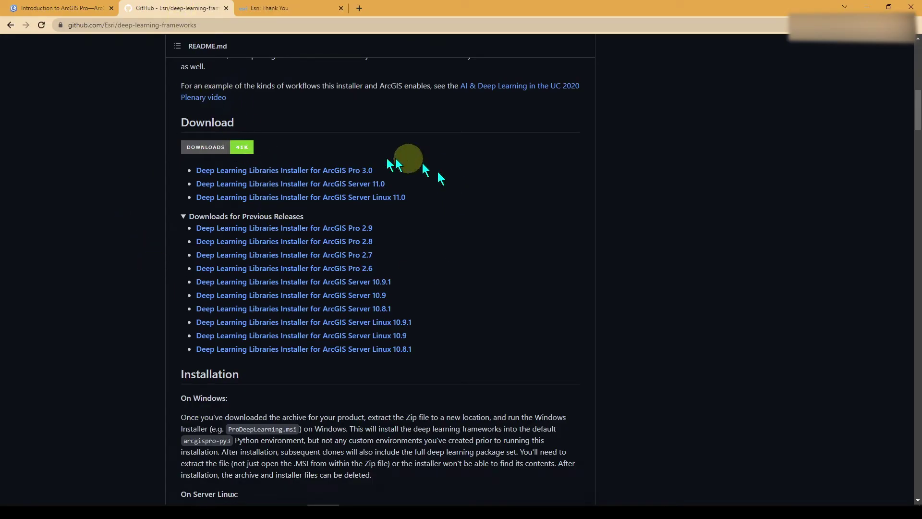
Skim the README's sections from the installation instructions through to the Manifest of included packages
scroll(238, 215, "down", 8)
scroll(239, 224, "down", 2)
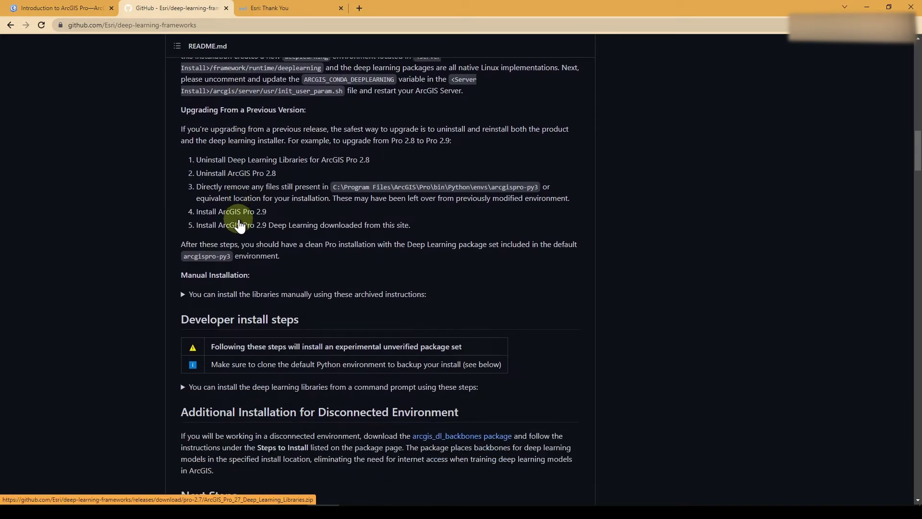
scroll(243, 315, "down", 12)
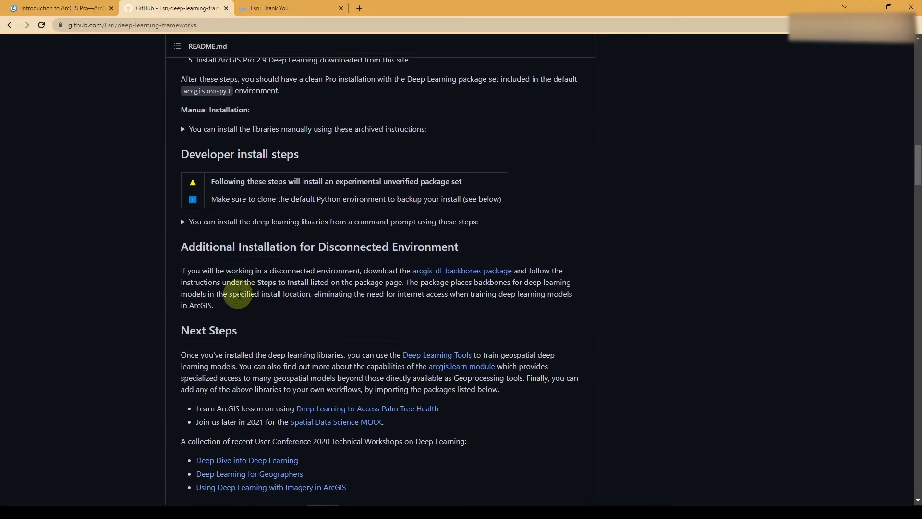
scroll(317, 233, "down", 3)
scroll(288, 238, "down", 12)
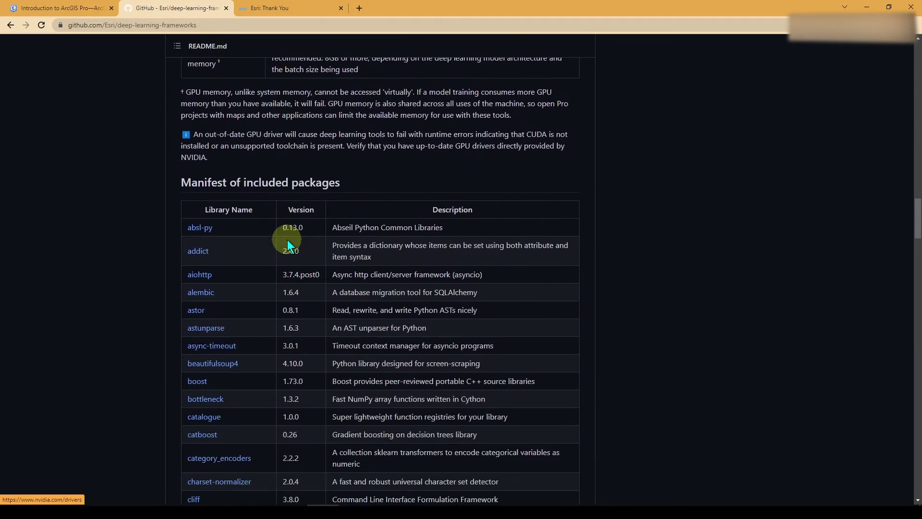
Expand the README's archived manual installation instructions and read the developer steps for installing the libraries from a command prompt
scroll(287, 243, "up", 20)
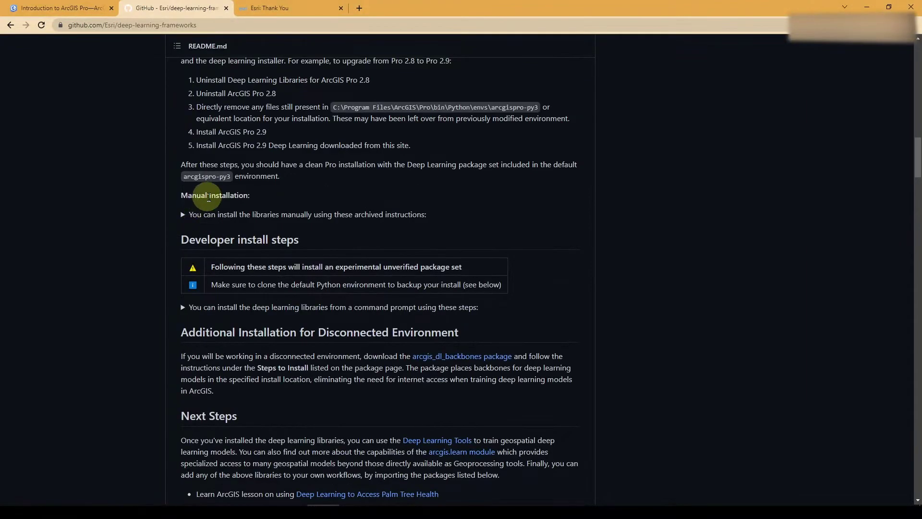
left_click(206, 214)
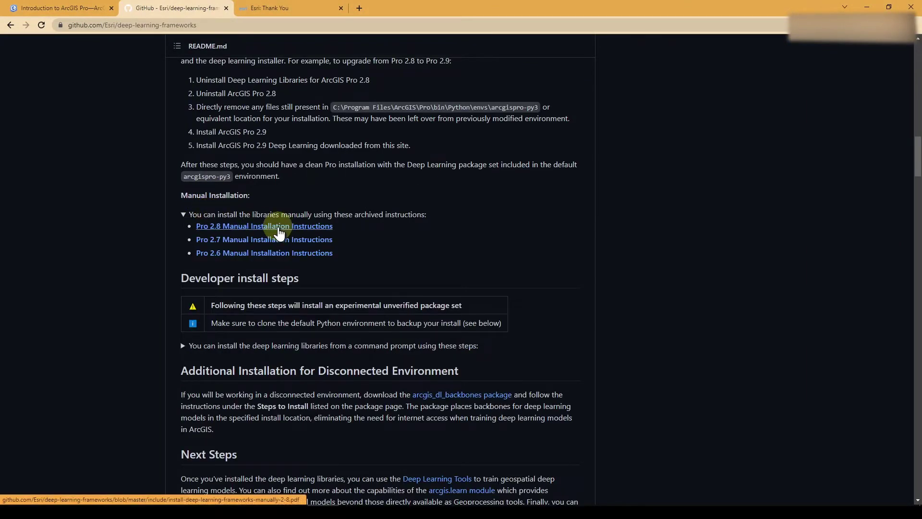
scroll(283, 238, "down", 2)
left_click(219, 270)
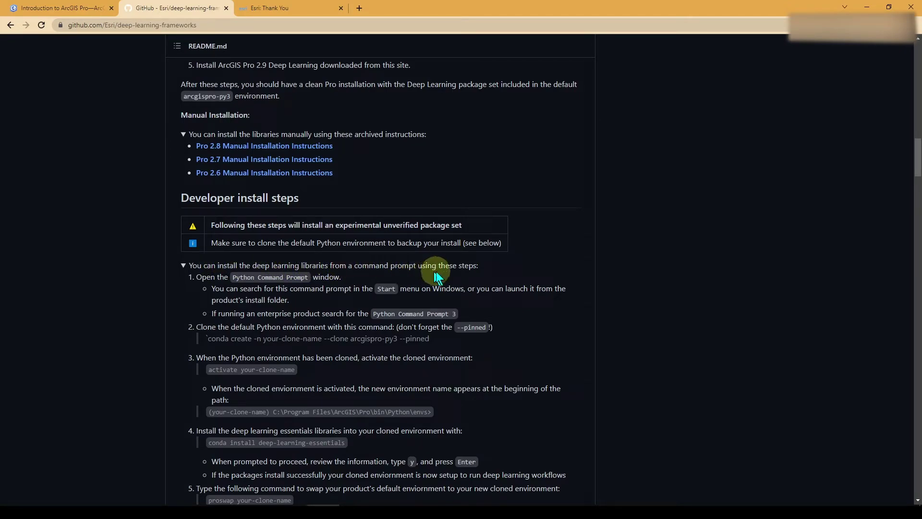
scroll(469, 272, "down", 3)
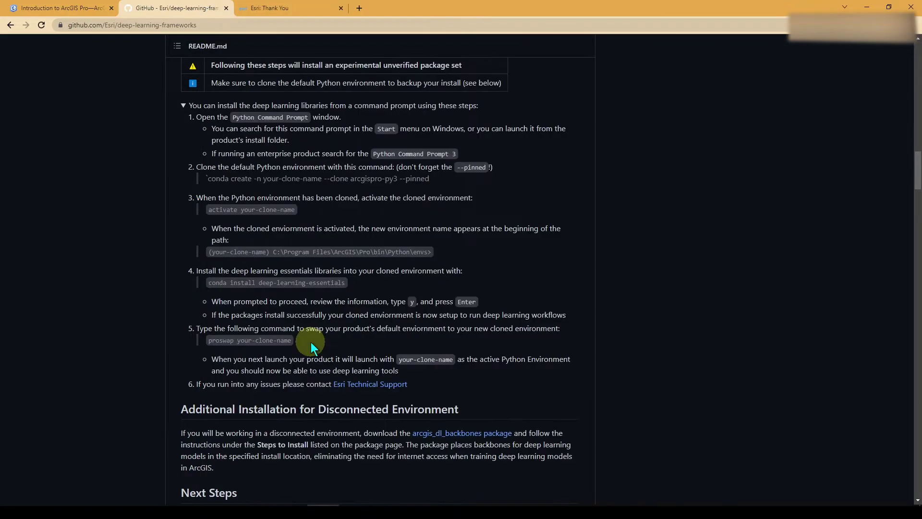
Start the download of the Deep Learning Libraries Installer for ArcGIS Pro 3.0 and cancel it
scroll(311, 342, "up", 6)
scroll(345, 333, "up", 8)
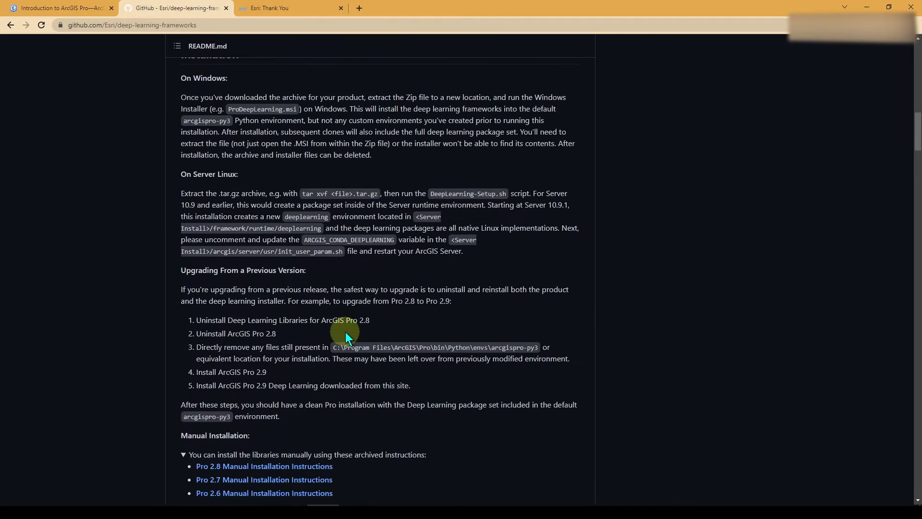
scroll(346, 332, "up", 3)
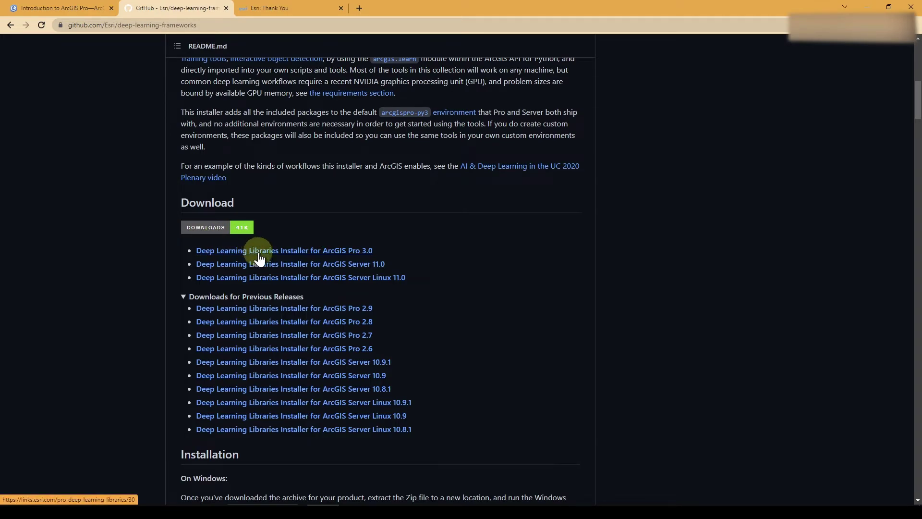
left_click(312, 251)
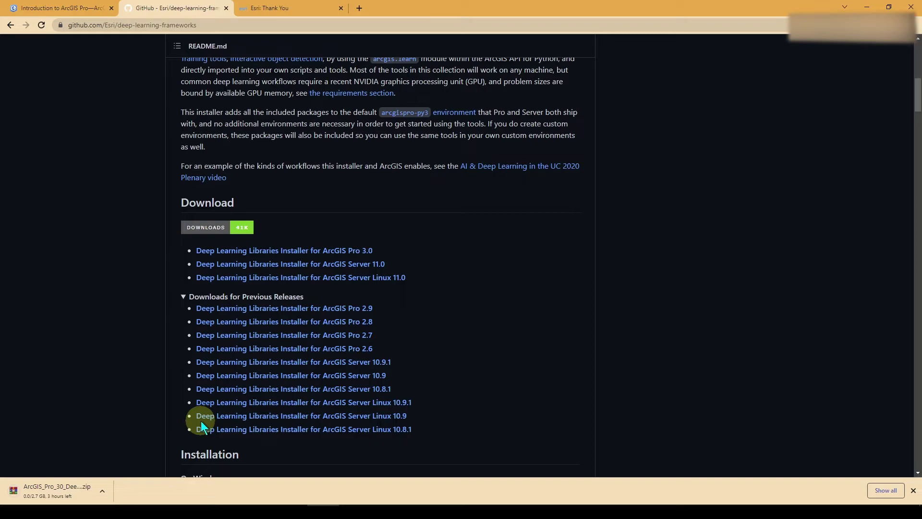
left_click(104, 489)
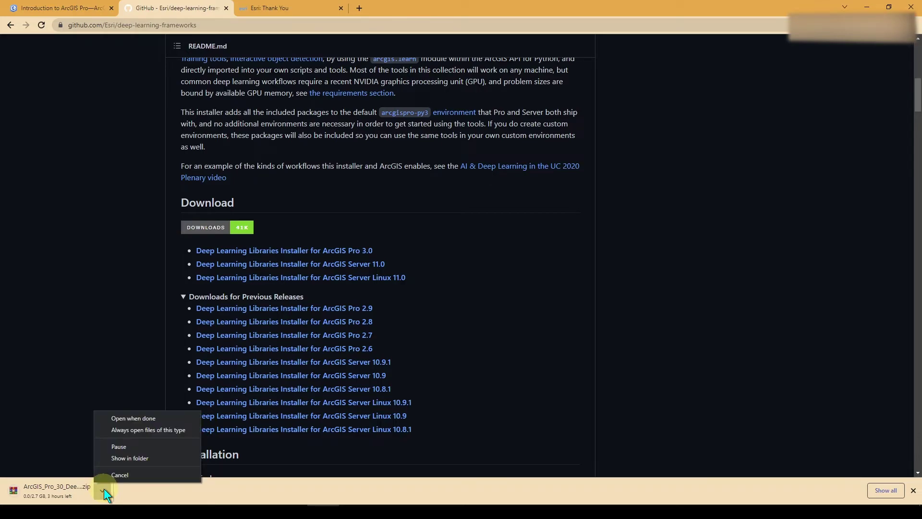
left_click(118, 476)
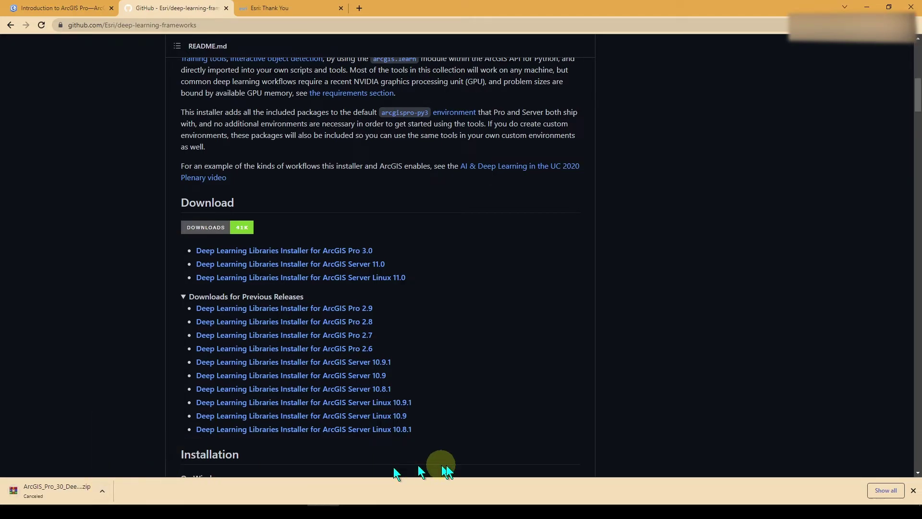
Switch to ArcGIS Pro and search the Package Manager's installed packages for "tensorf"
mouse_move(584, 510)
left_click(577, 476)
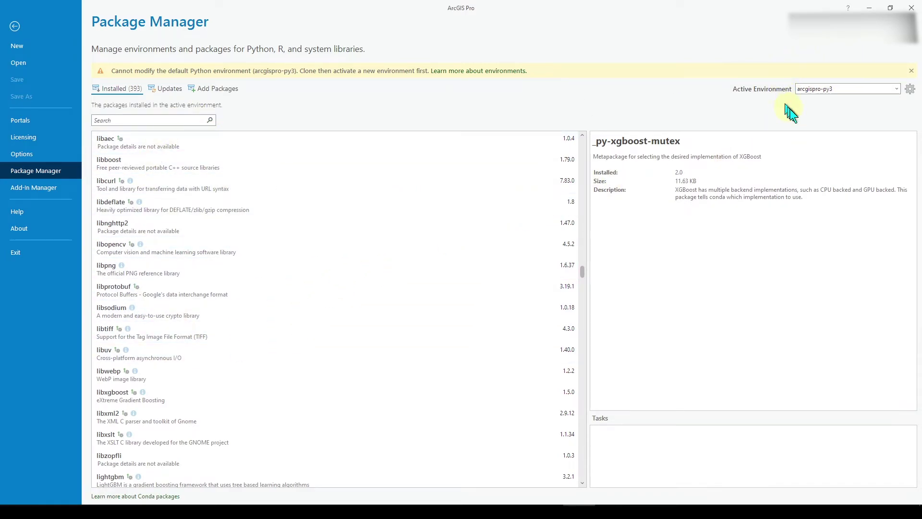
scroll(309, 222, "down", 10)
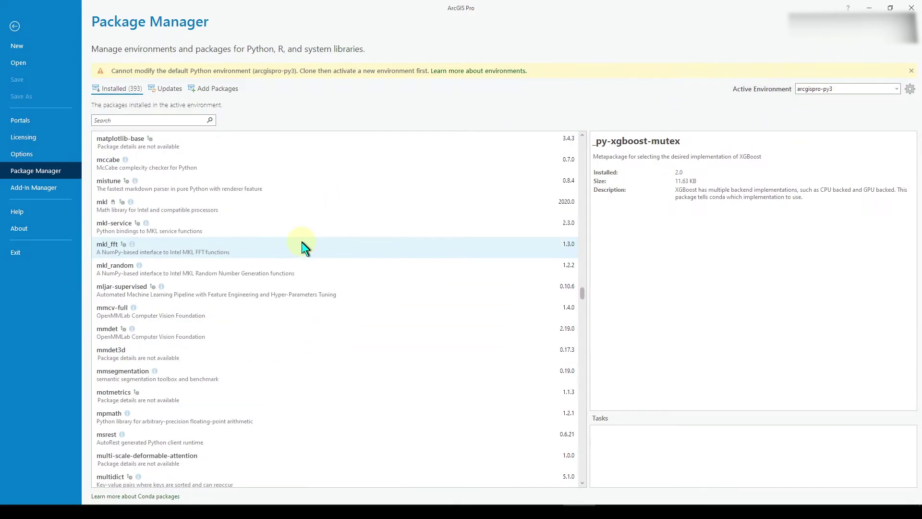
left_click(159, 120)
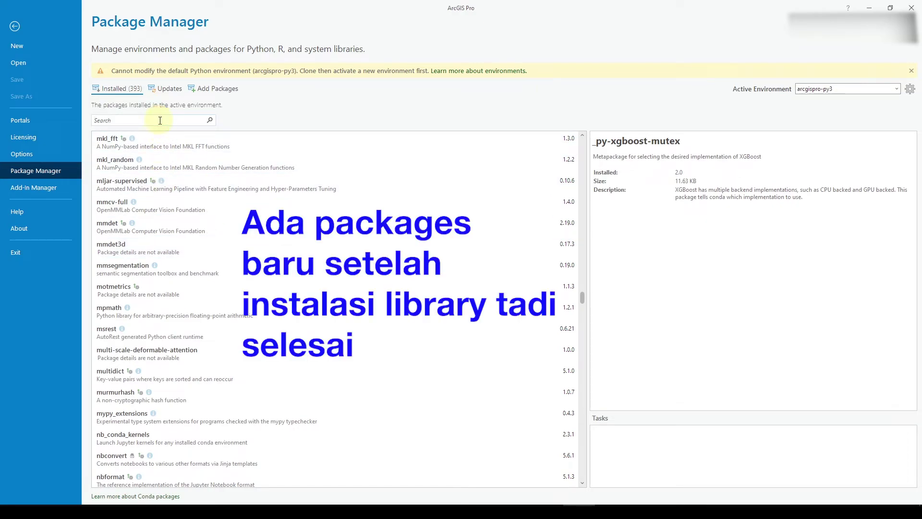
type("tens")
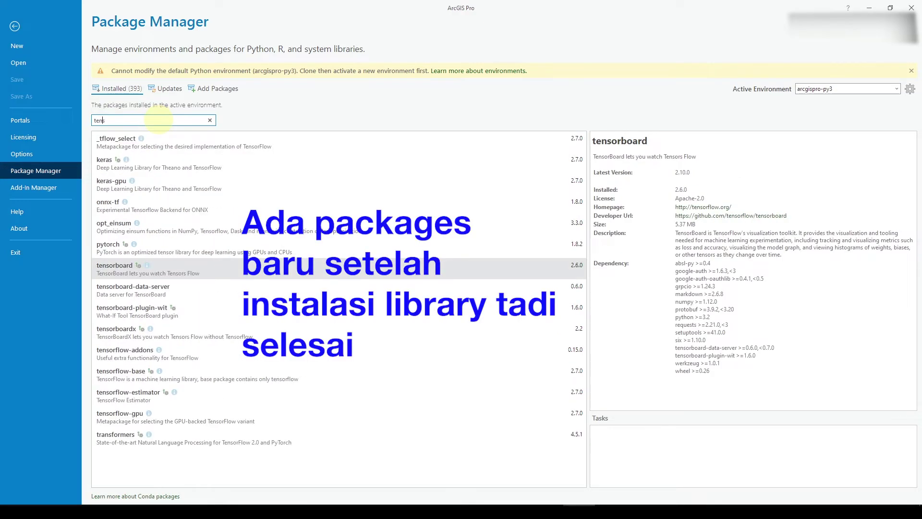
type("orf")
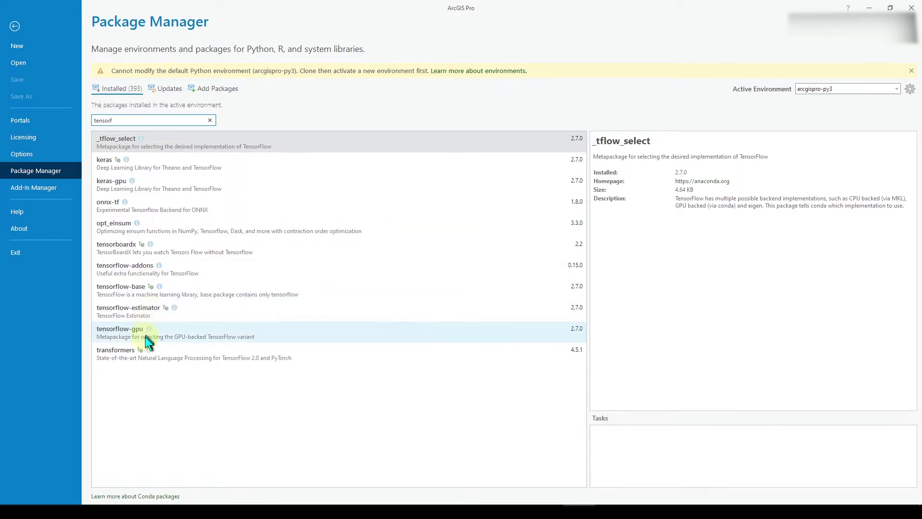
Search the installed packages for "numpy", view the numpy package's details and clear the search
double_click(134, 120)
type("numpy")
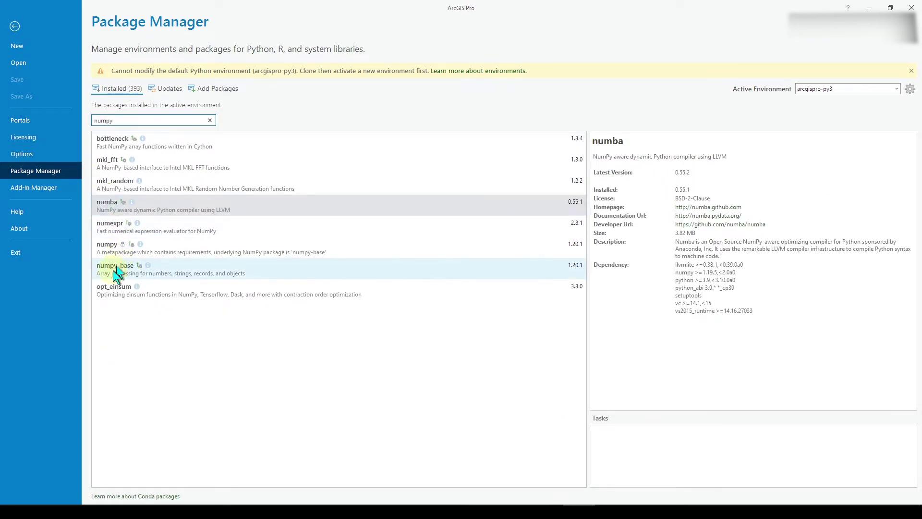
left_click(145, 251)
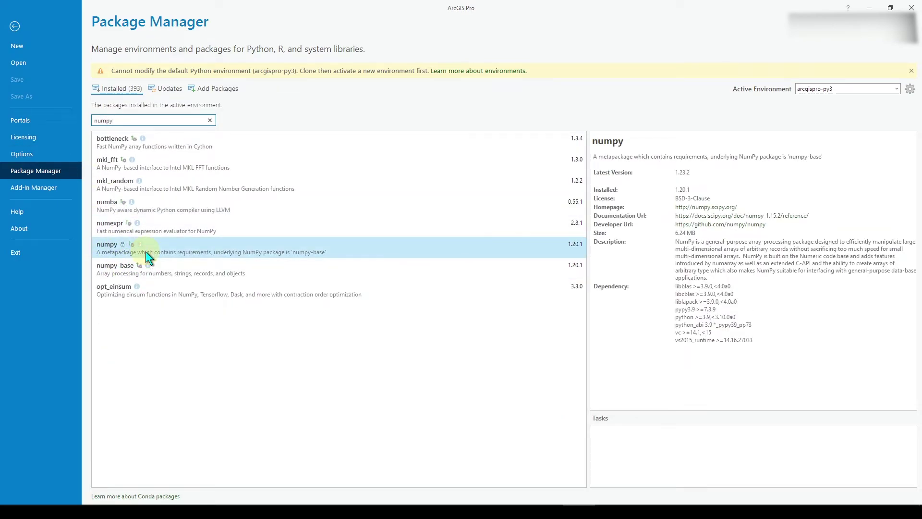
left_click(210, 120)
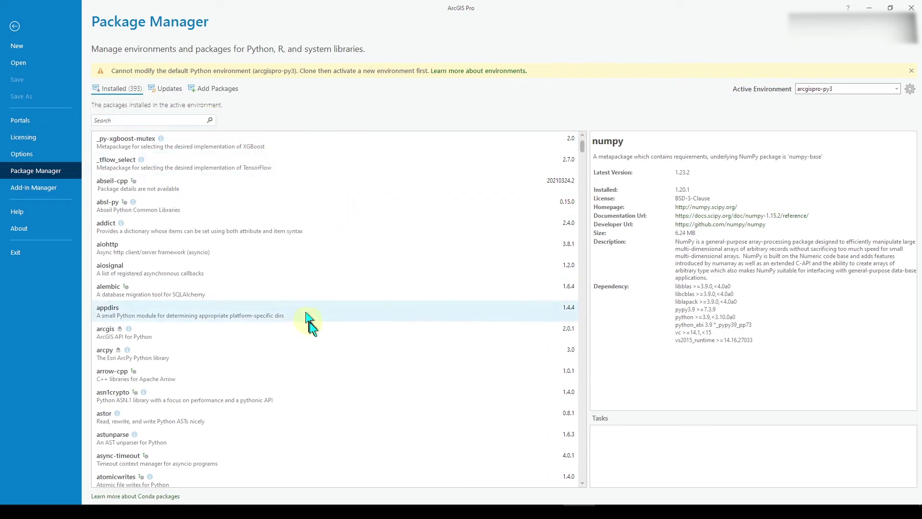
Switch to the GitHub README in Chrome and examine the Manifest of included packages through to the Additional Notes
left_click(315, 502)
scroll(270, 397, "down", 15)
scroll(303, 336, "down", 8)
scroll(298, 278, "up", 7)
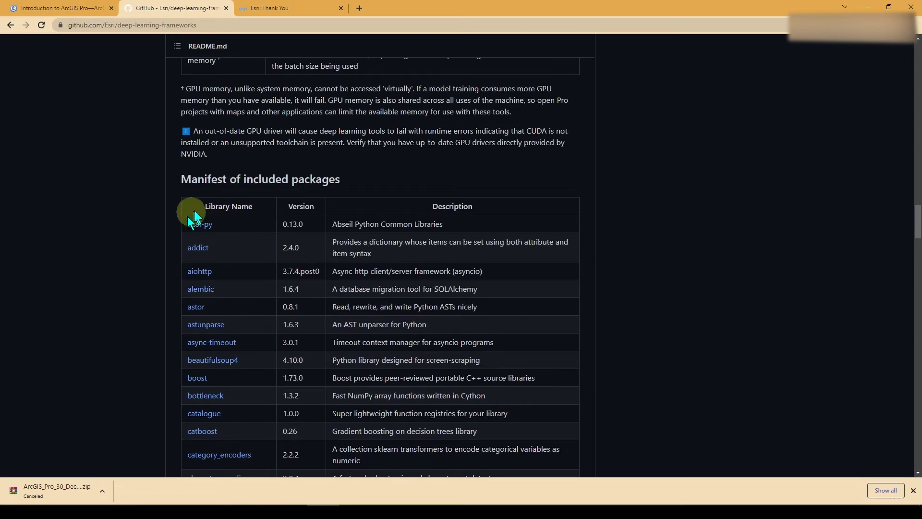
scroll(267, 201, "down", 20)
scroll(238, 200, "down", 20)
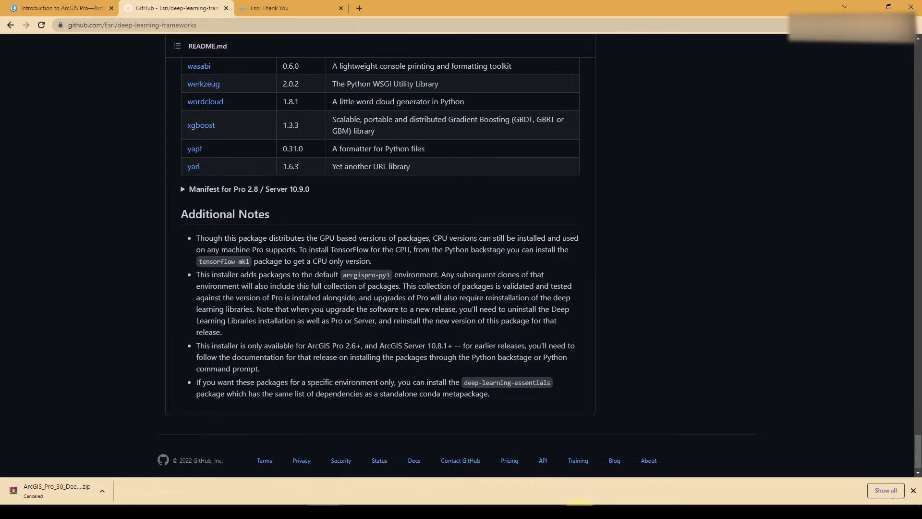
Return to ArcGIS Pro, open the Environment Manager and check the actions available for the default arcgispro-py3 environment
left_click(579, 511)
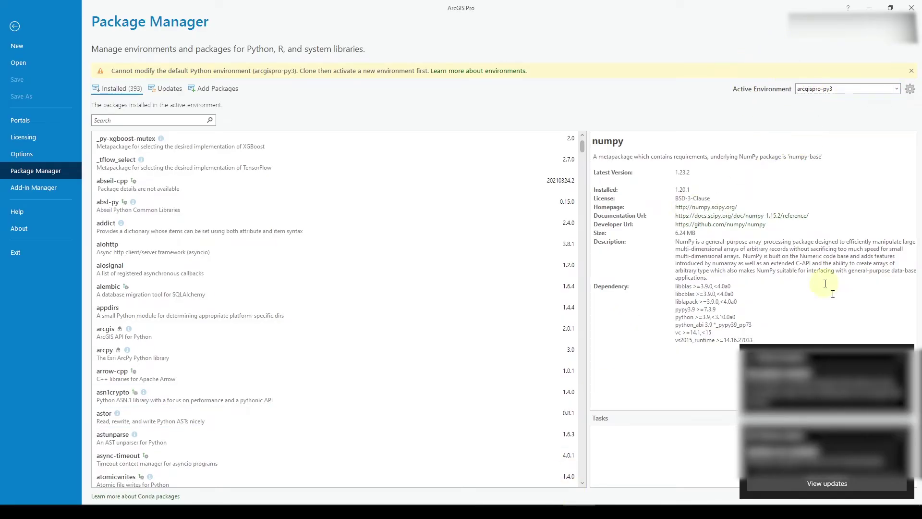
left_click(901, 357)
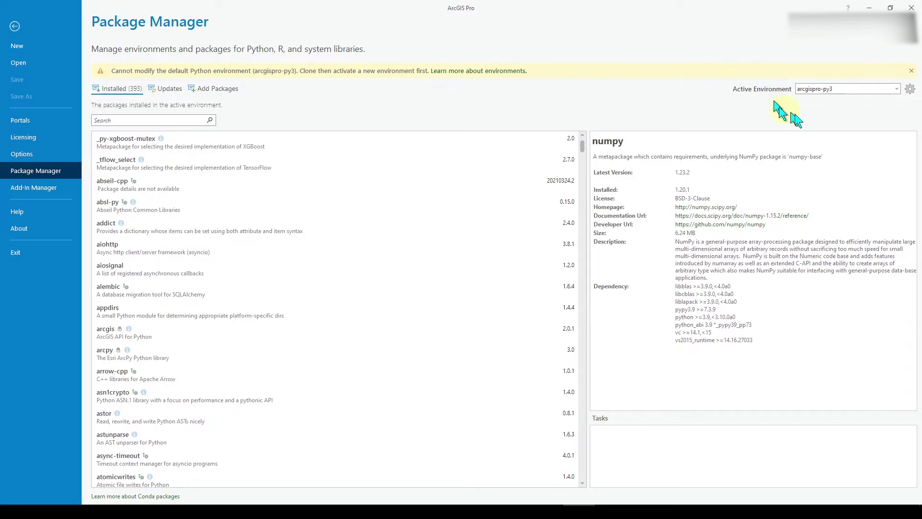
left_click(910, 89)
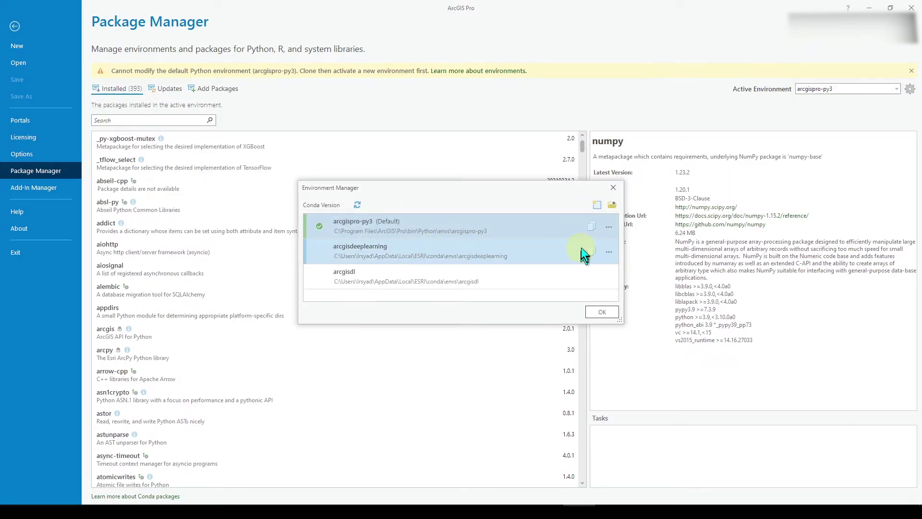
left_click(608, 227)
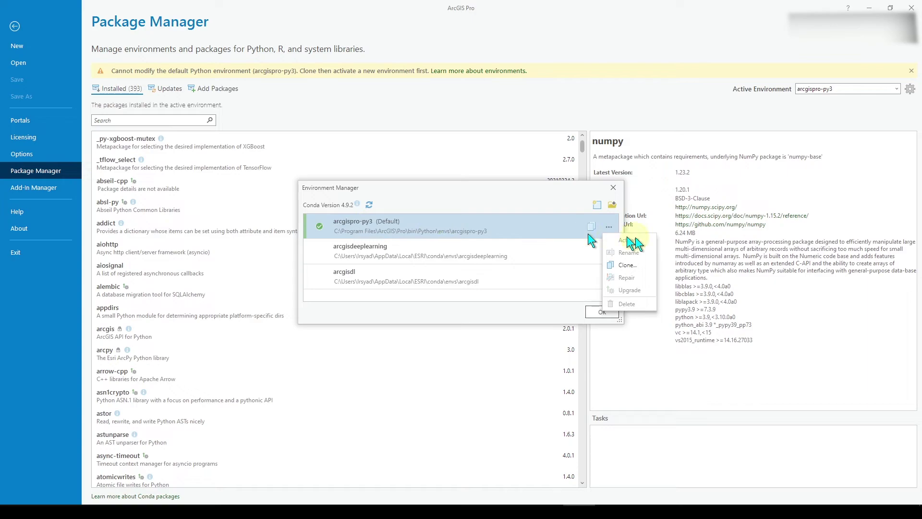
left_click(468, 201)
Activate the arcgisdeeplearning environment and close the Environment Manager
left_click(406, 255)
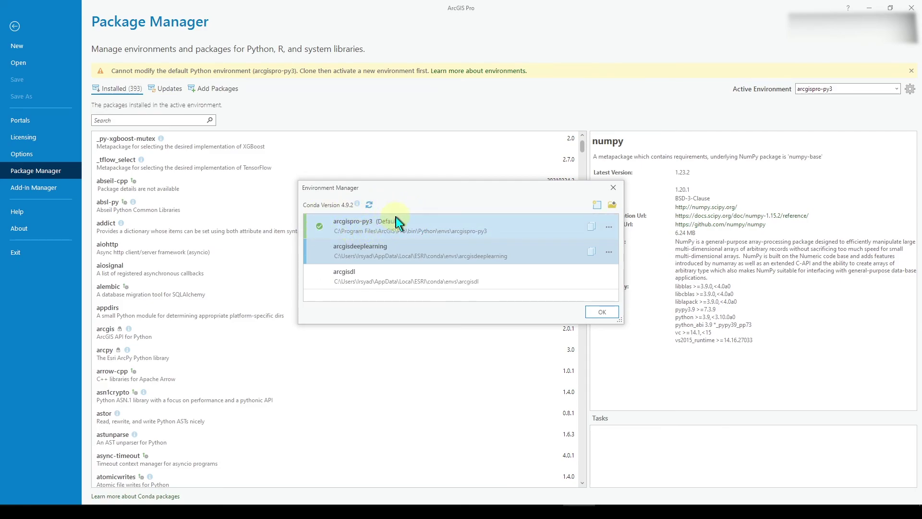
left_click(609, 252)
left_click(623, 266)
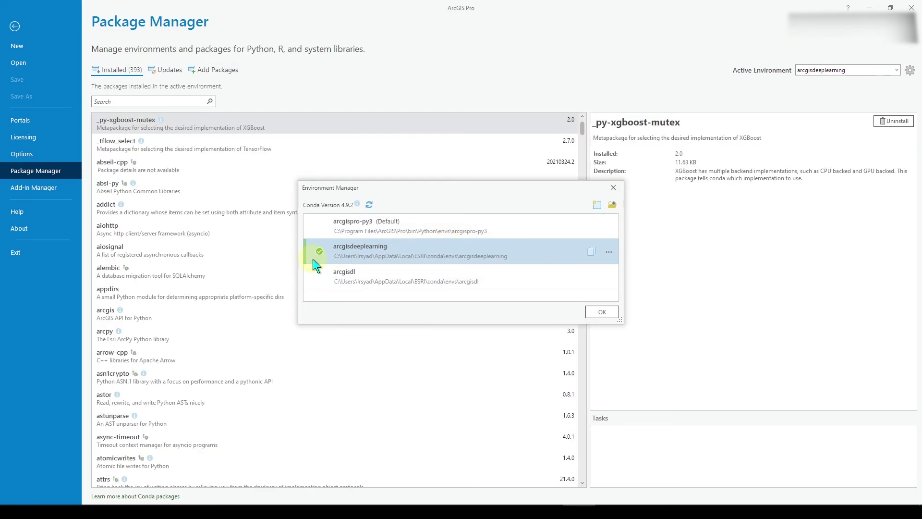
left_click(607, 314)
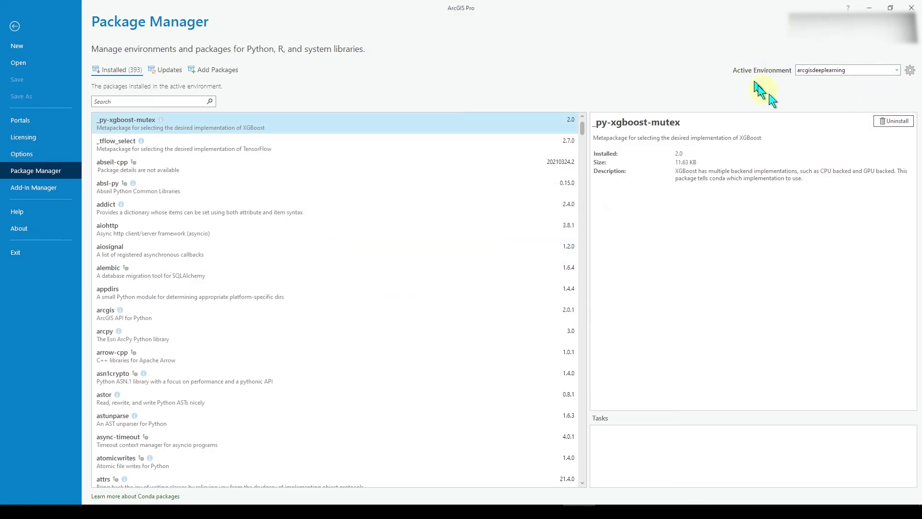